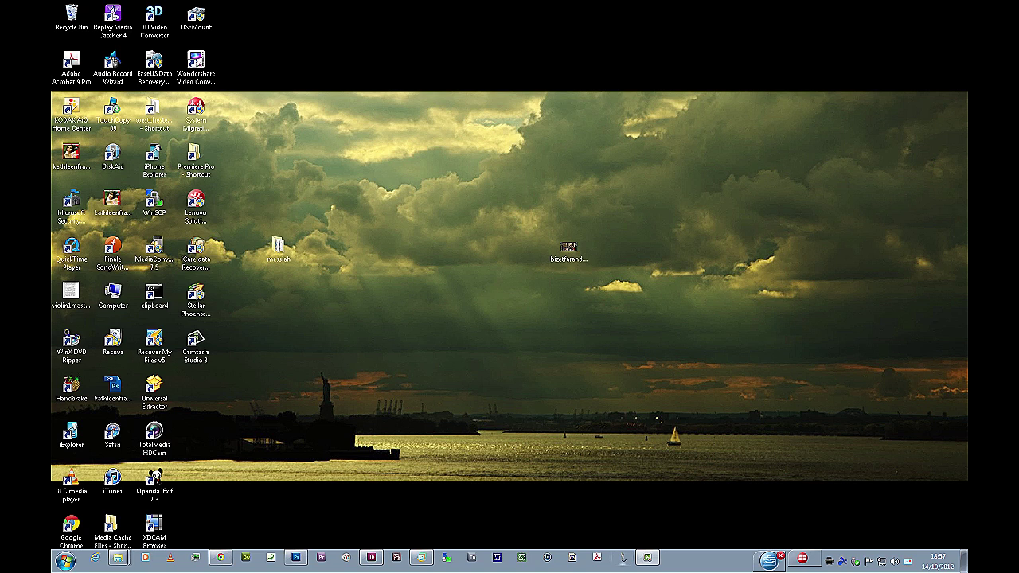
Try to open Local Disk (F:) in Windows Explorer, declining to format the disk.
{"action": "right_click", "coordinate": [117, 557]}
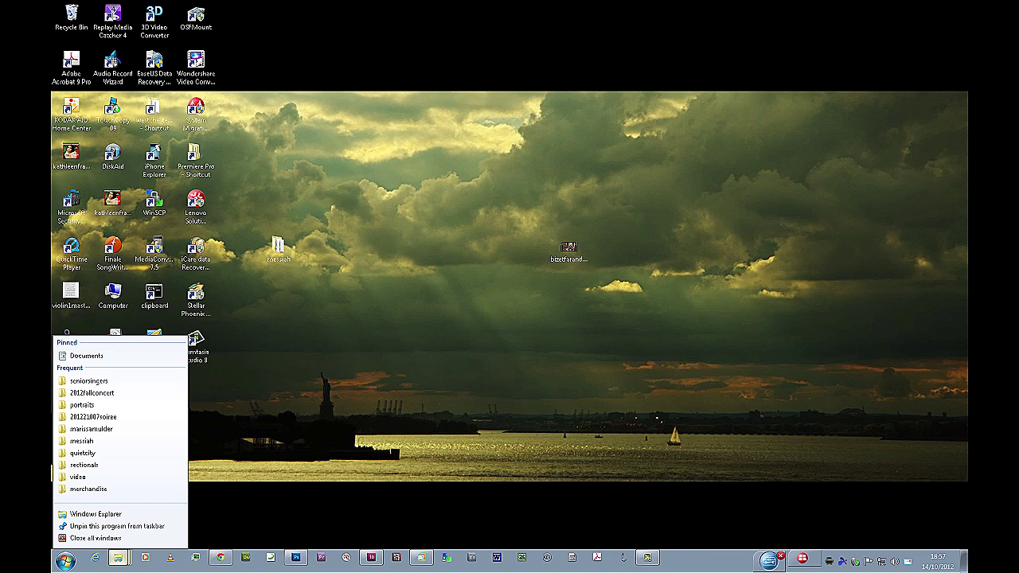
{"action": "left_click", "coordinate": [94, 514]}
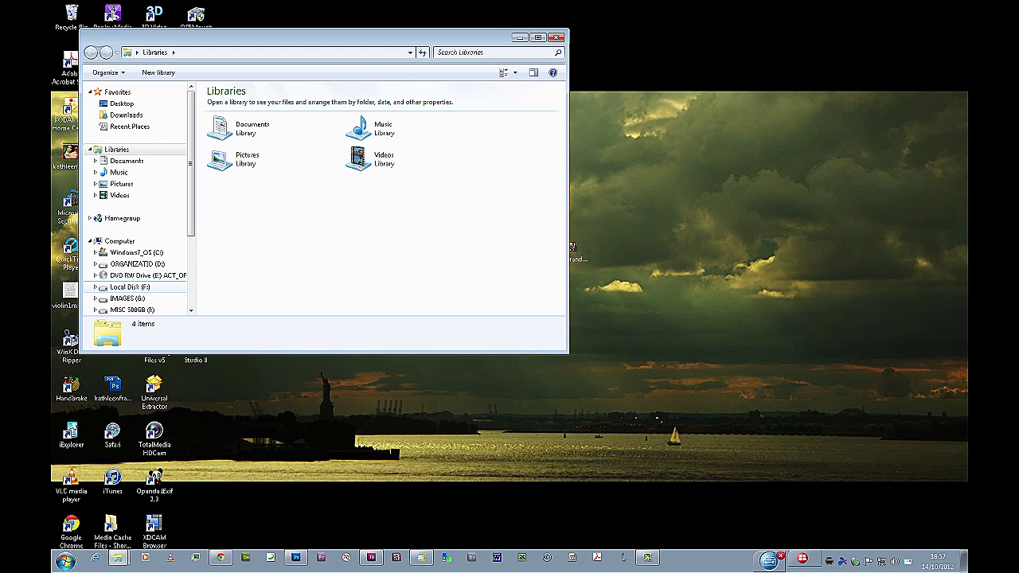
{"action": "left_click", "coordinate": [129, 288]}
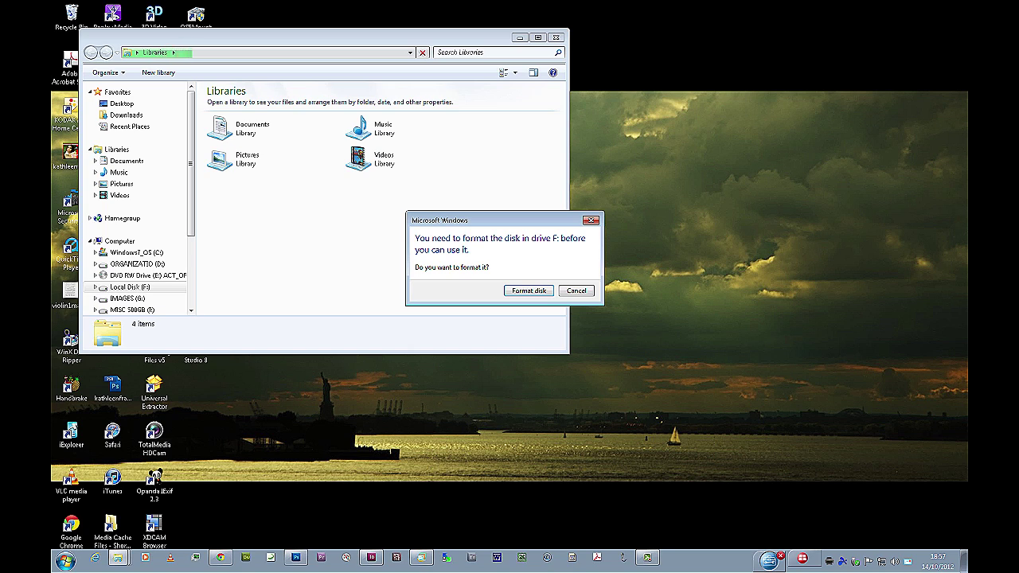
{"action": "left_click", "coordinate": [577, 292]}
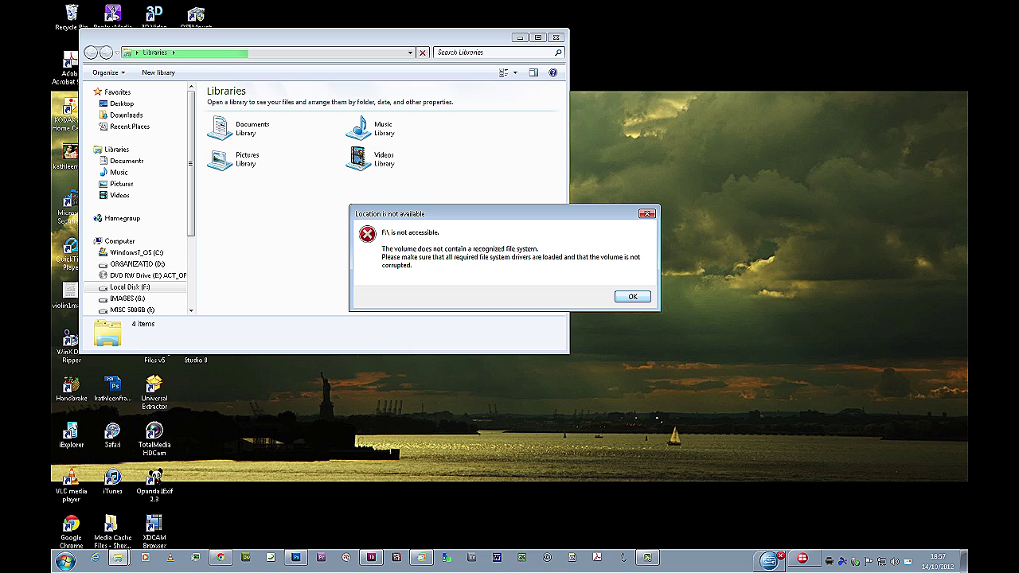
{"action": "key", "text": "Return"}
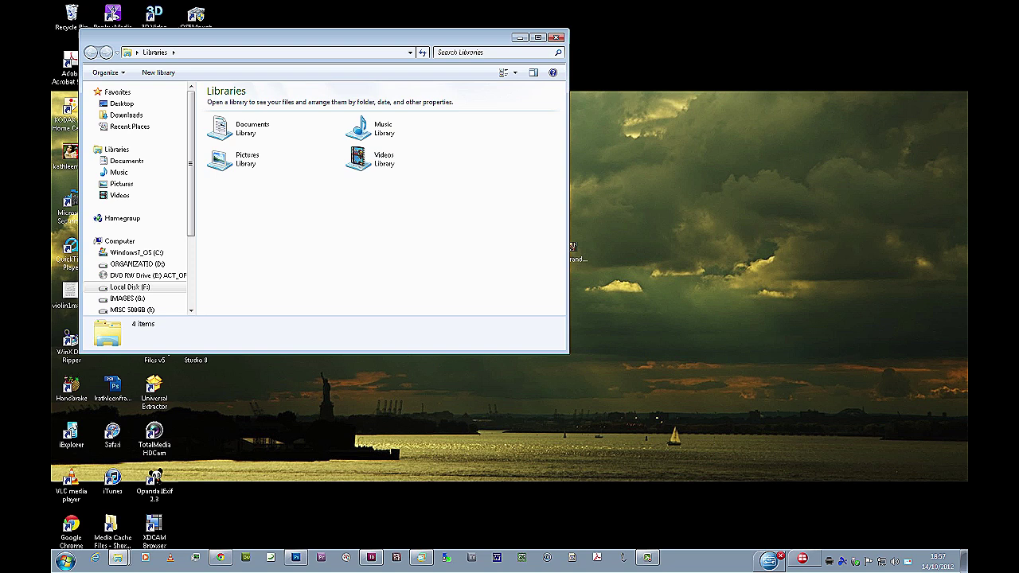
Launch Recover My Files v5 and choose the Recover Drive mode.
{"action": "left_click", "coordinate": [65, 562]}
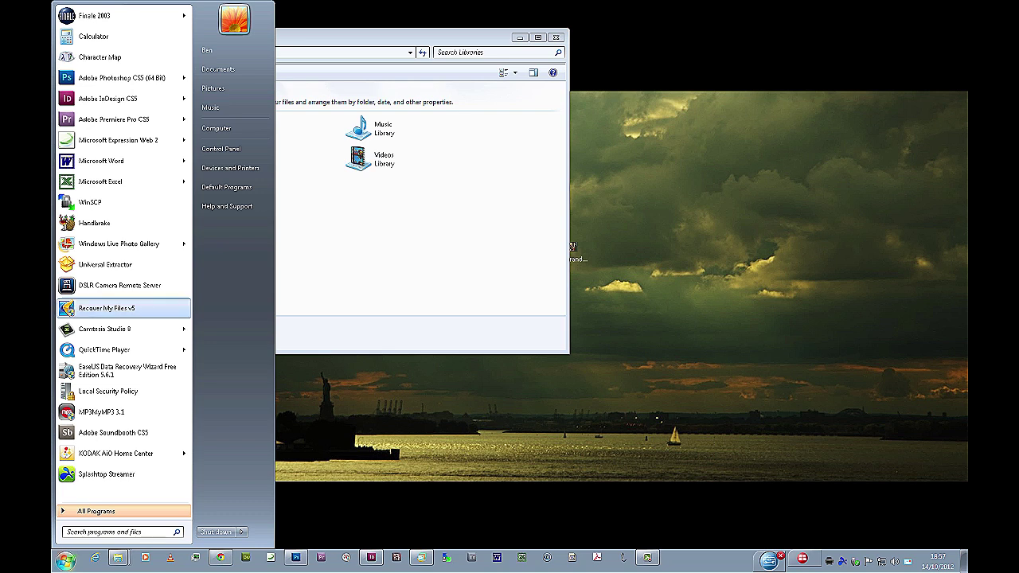
{"action": "left_click", "coordinate": [107, 308]}
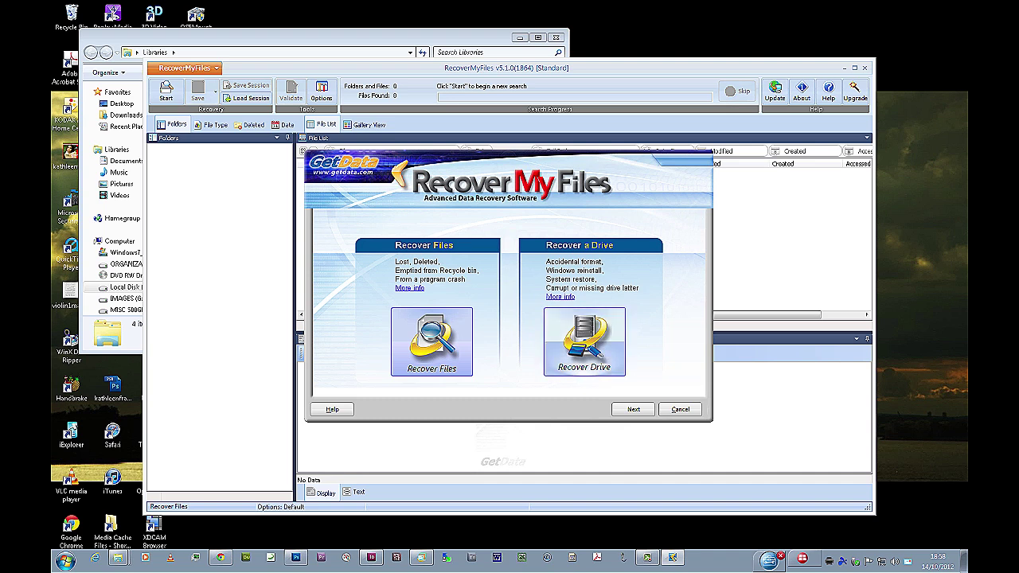
{"action": "left_click", "coordinate": [584, 342]}
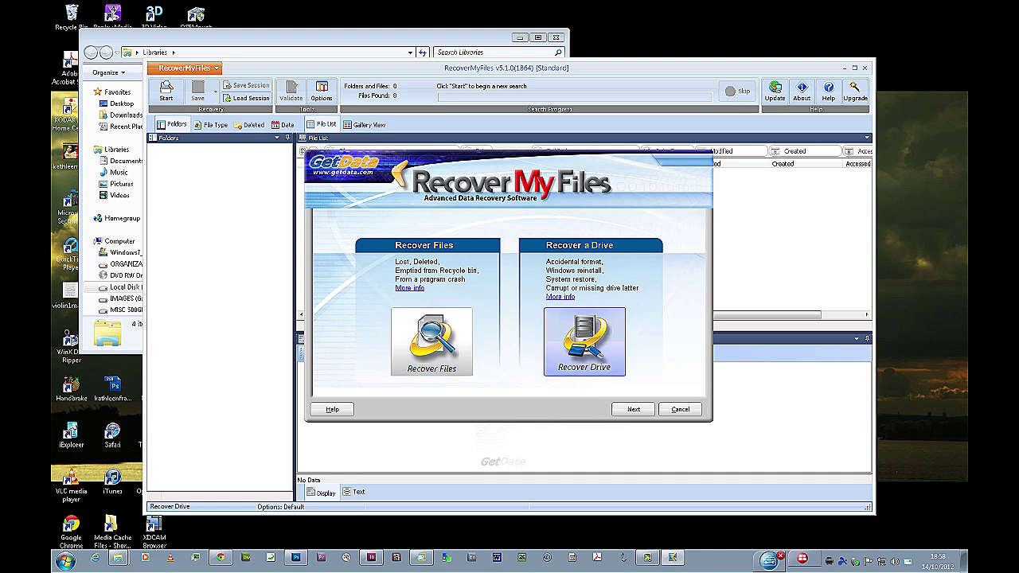
{"action": "left_click", "coordinate": [633, 409]}
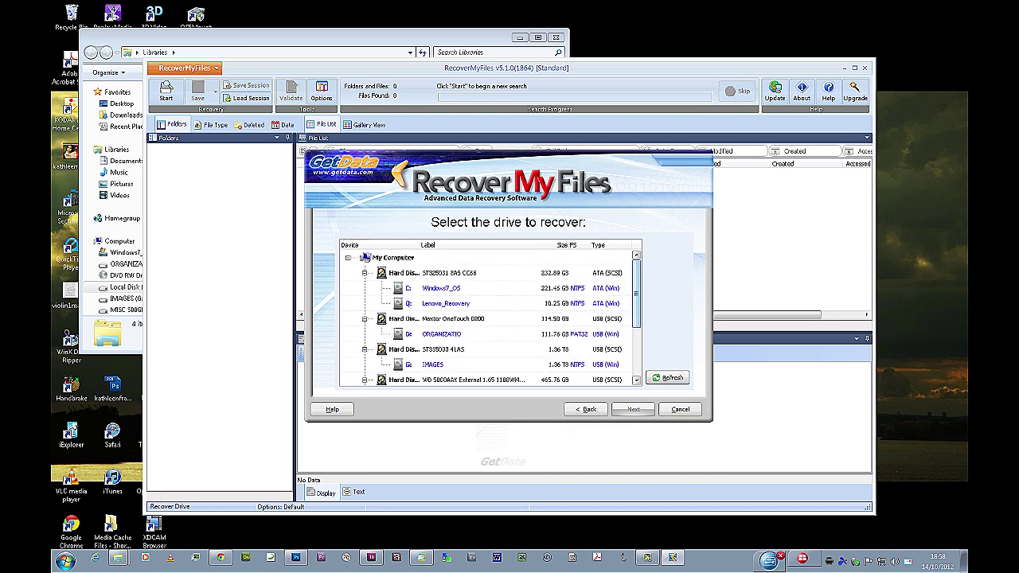
Start an automatic drive recovery on the hard disk that holds the unlabeled F: volume, and maximize the window.
{"action": "left_click_drag", "start_coordinate": [637, 294], "coordinate": [636, 343]}
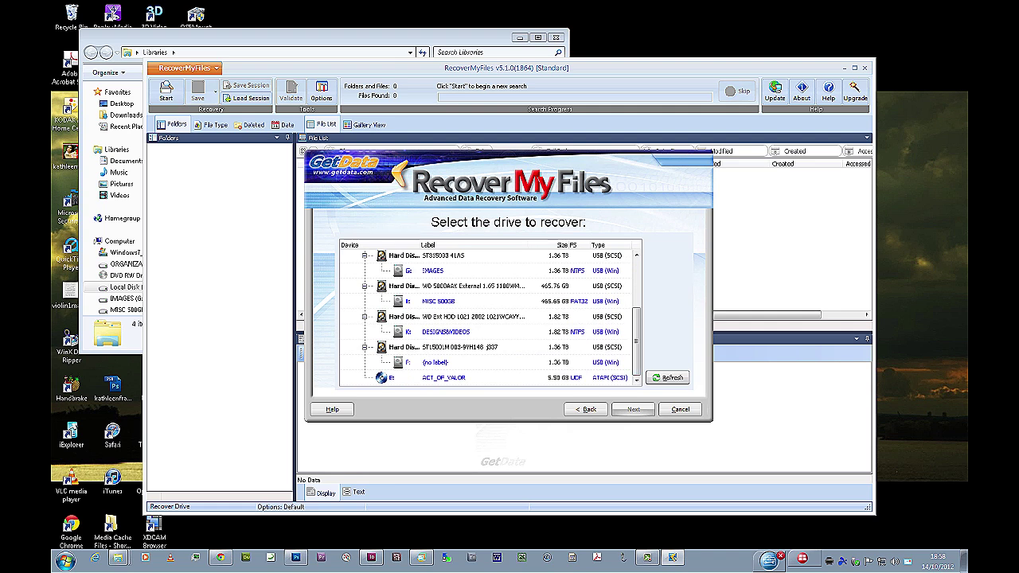
{"action": "left_click", "coordinate": [460, 347]}
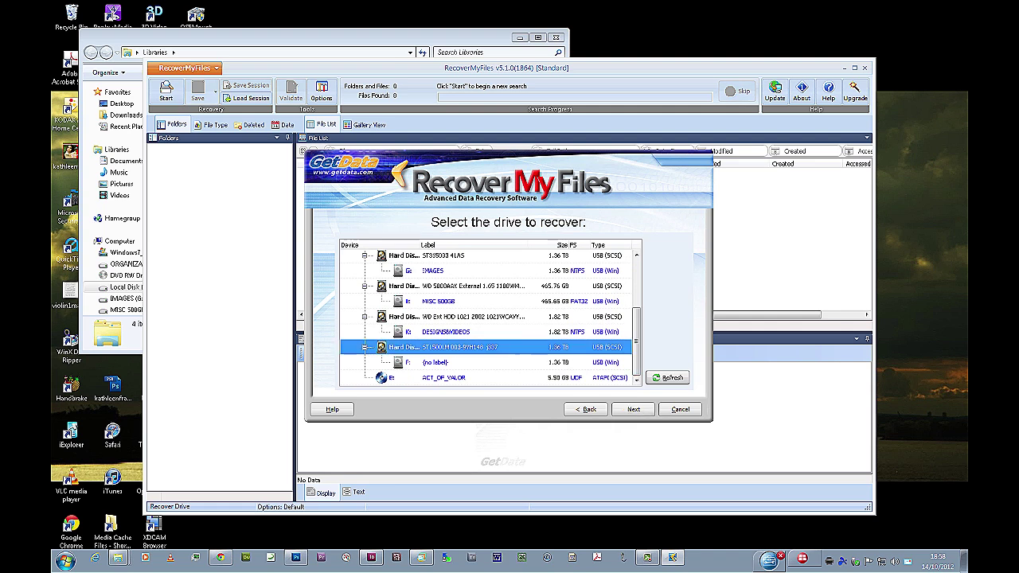
{"action": "left_click", "coordinate": [632, 409]}
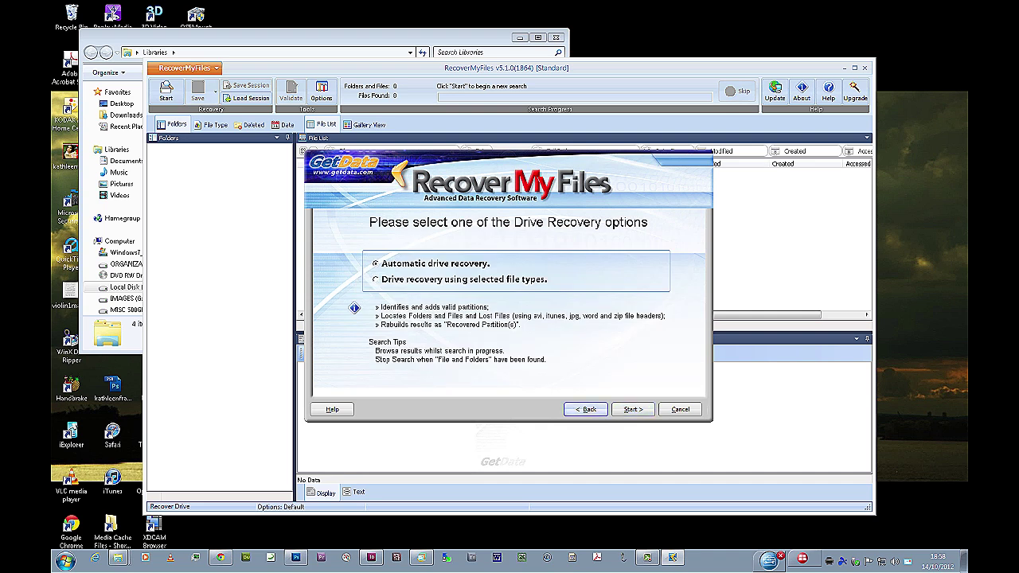
{"action": "left_click", "coordinate": [378, 263]}
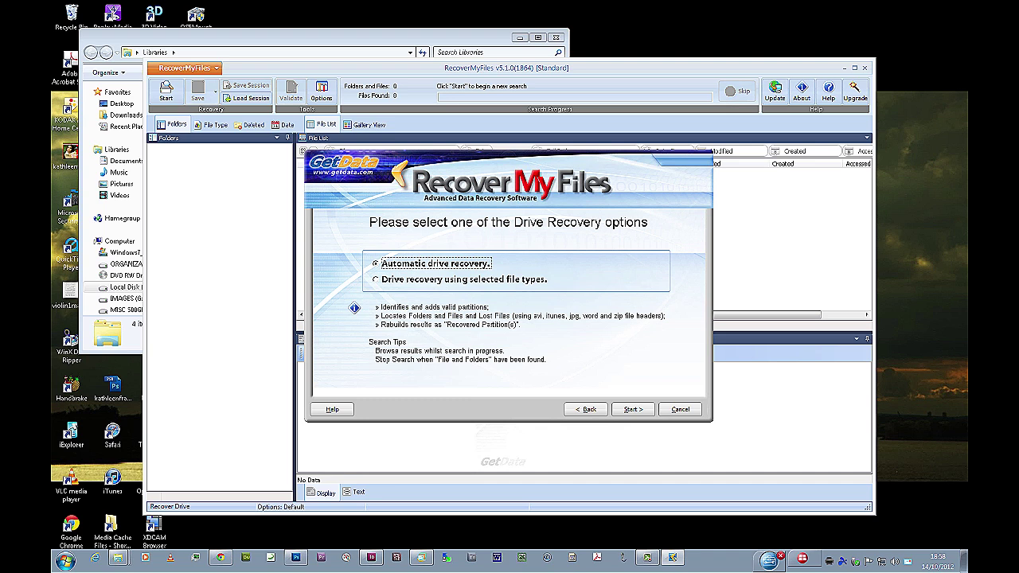
{"action": "key", "text": "Return"}
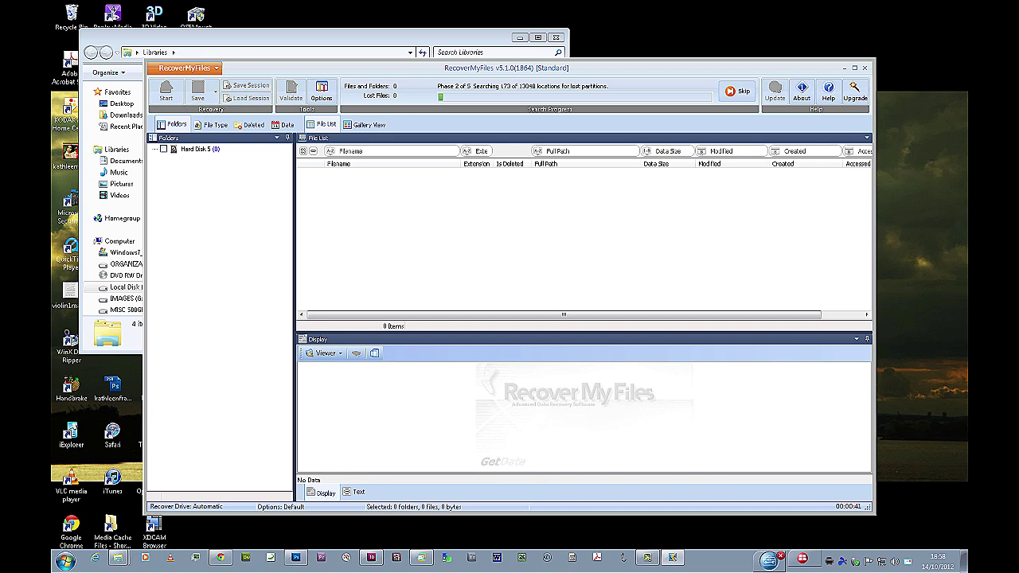
{"action": "key", "text": "super+Up"}
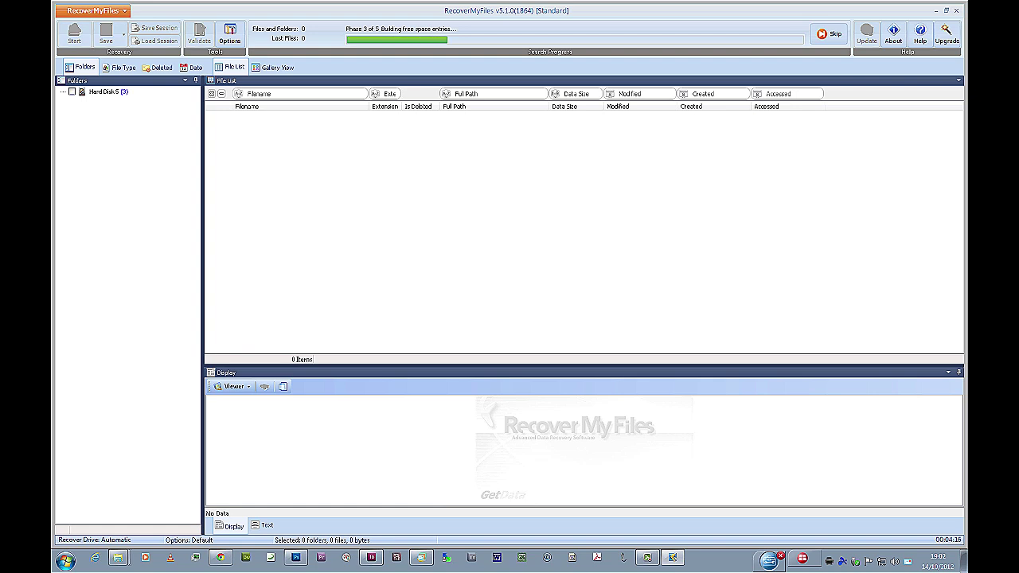
Mark the first three folders under Root on the found NTFS partition for recovery, starting with $RECYCLE.BIN.
{"action": "left_click", "coordinate": [107, 92]}
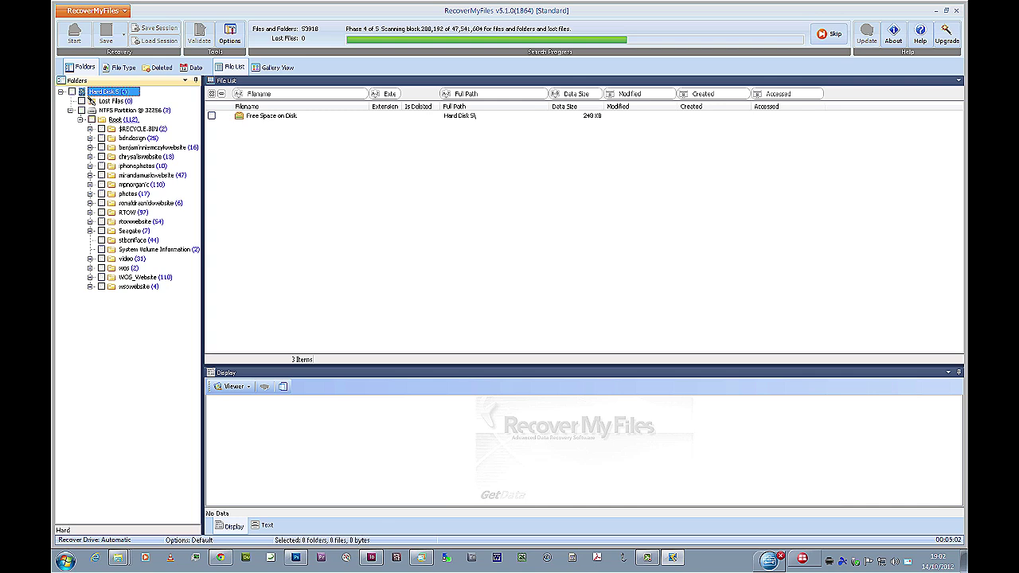
{"action": "key", "text": "space"}
{"action": "key", "text": "space"}
{"action": "key", "text": "Down"}
{"action": "key", "text": "space"}
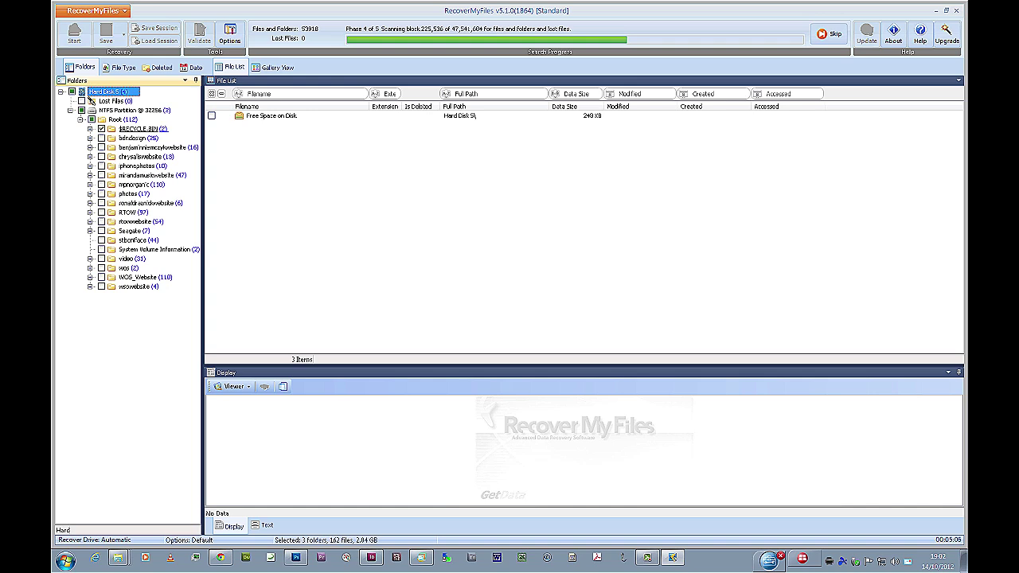
{"action": "key", "text": "Down"}
{"action": "key", "text": "space"}
{"action": "key", "text": "Down"}
{"action": "key", "text": "space"}
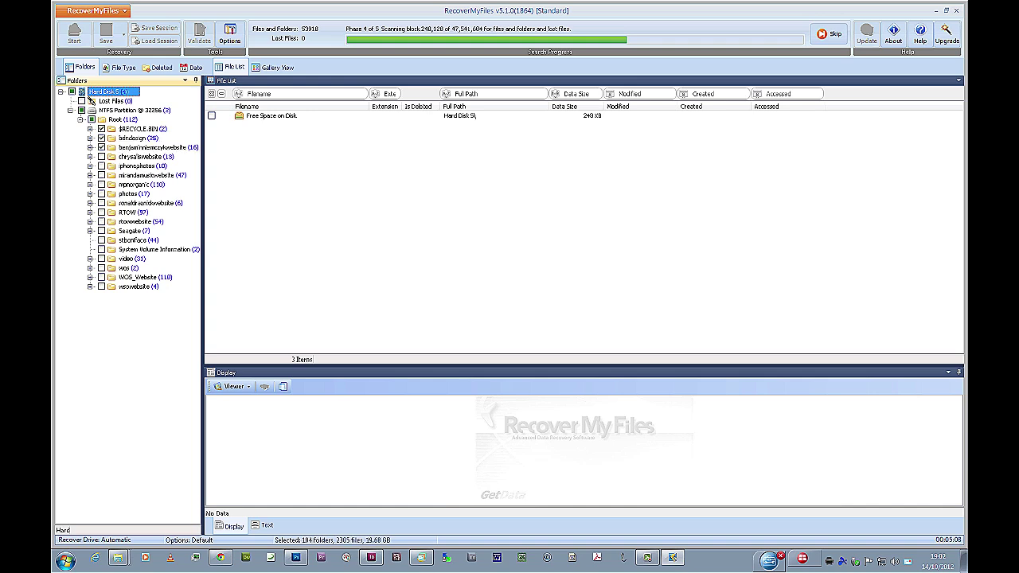
Mark the entire Root folder of the NTFS partition, with all its subfolders, for recovery.
{"action": "left_click", "coordinate": [92, 119]}
{"action": "left_click", "coordinate": [91, 119]}
{"action": "left_click", "coordinate": [91, 119]}
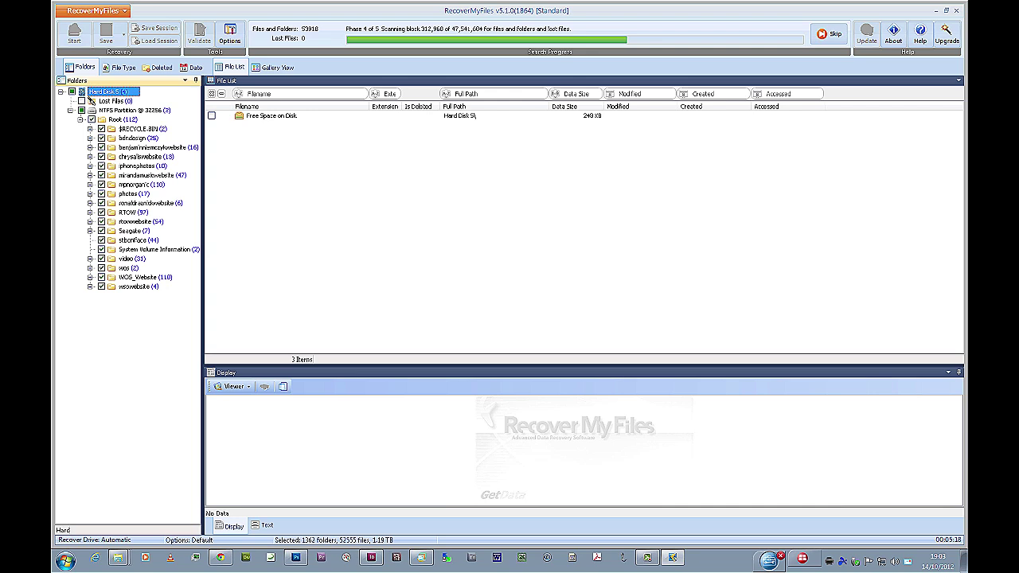
Skip the remainder of the current scanning phase and dismiss the search notice.
{"action": "left_click", "coordinate": [829, 34]}
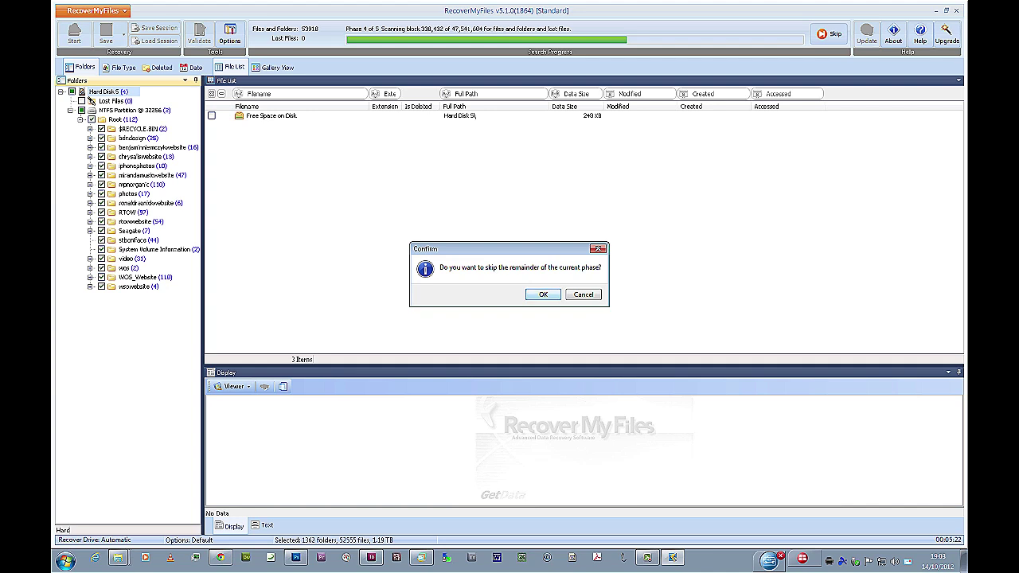
{"action": "left_click", "coordinate": [543, 295]}
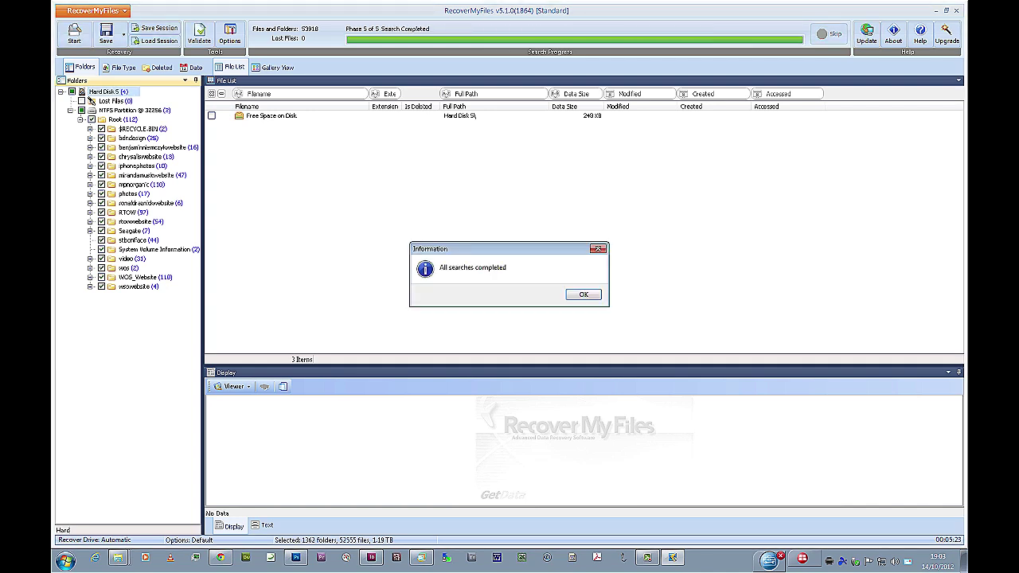
{"action": "key", "text": "Return"}
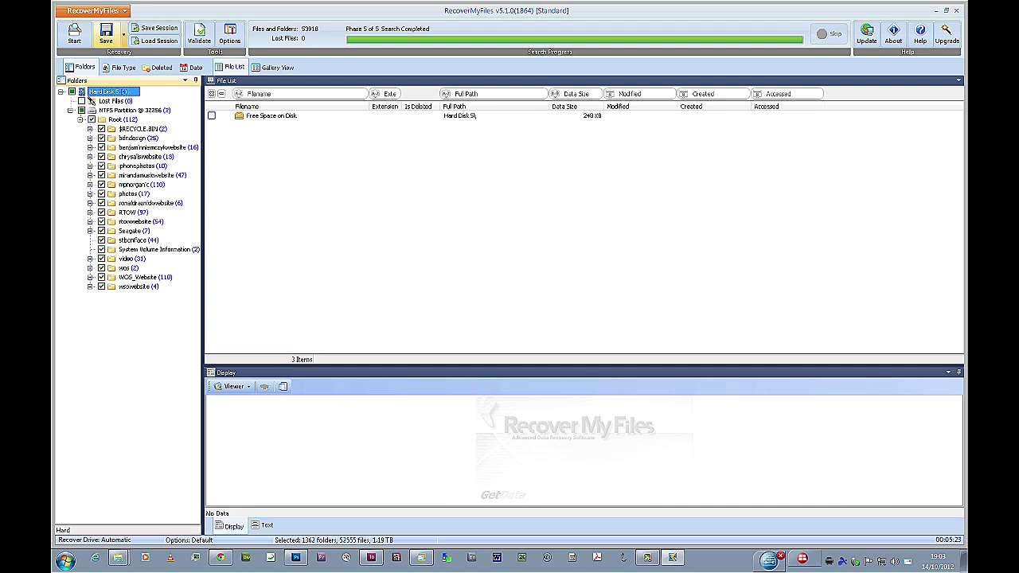
Start saving the marked files, browse the drives for a save location, and cancel the save.
{"action": "left_click", "coordinate": [106, 34]}
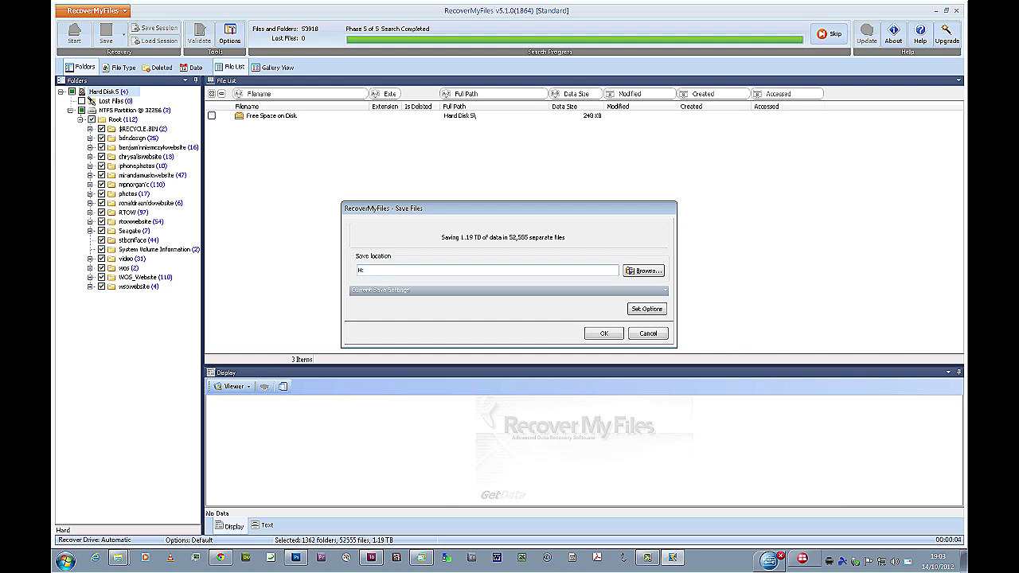
{"action": "left_click", "coordinate": [643, 271]}
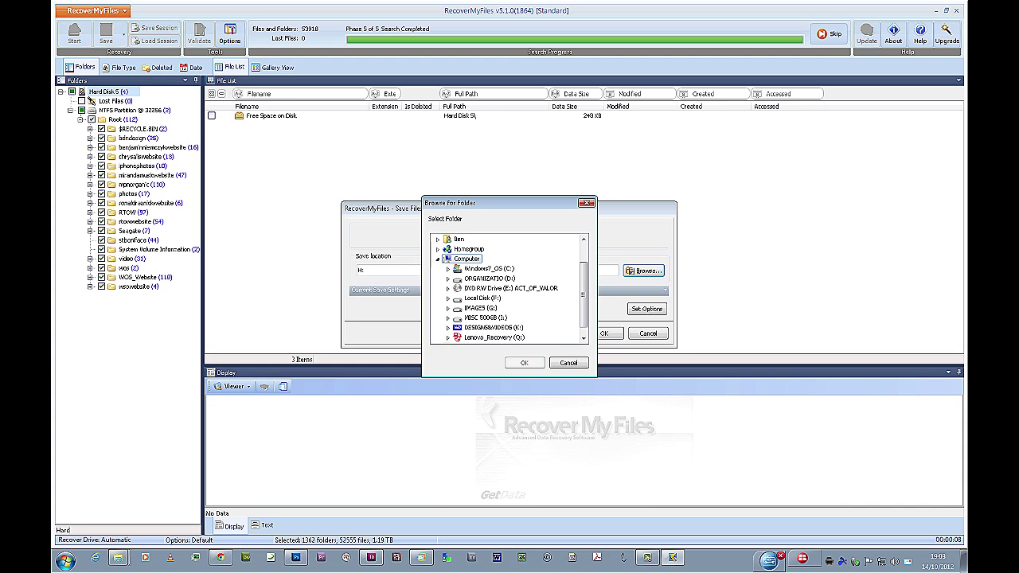
{"action": "scroll", "coordinate": [508, 289], "scroll_direction": "down", "scroll_amount": 1}
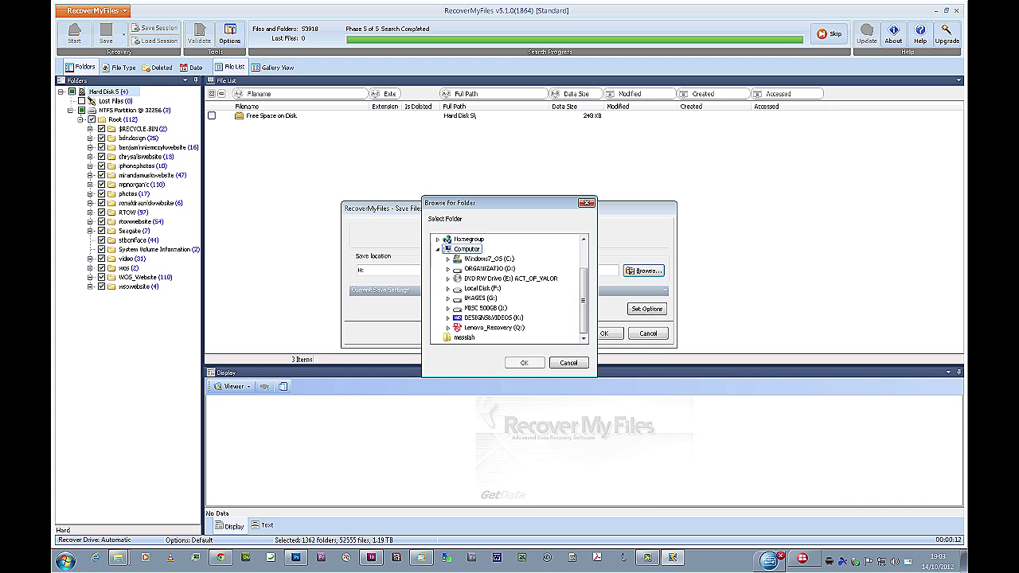
{"action": "left_click", "coordinate": [480, 299]}
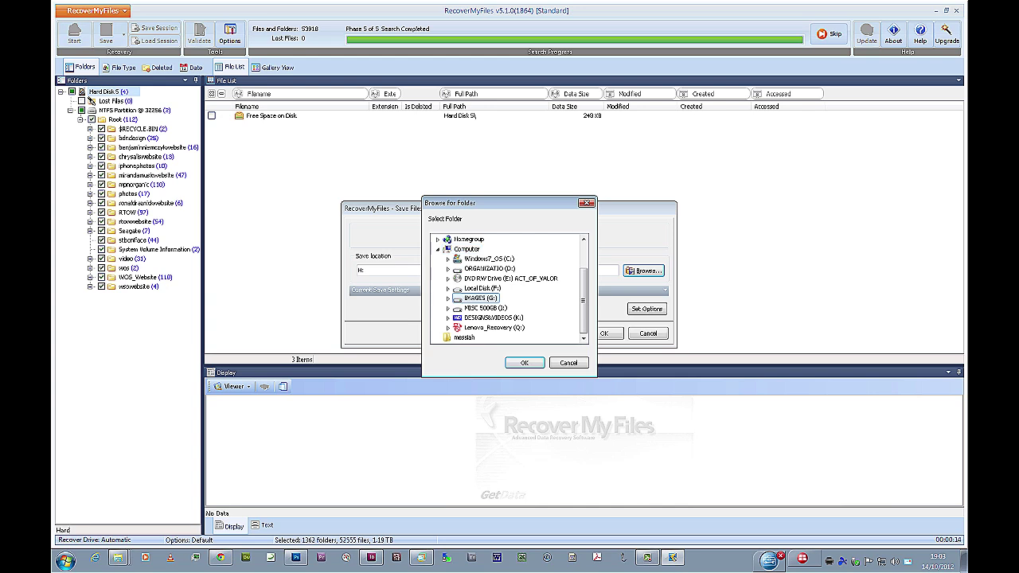
{"action": "left_click", "coordinate": [486, 308]}
{"action": "left_click", "coordinate": [524, 362]}
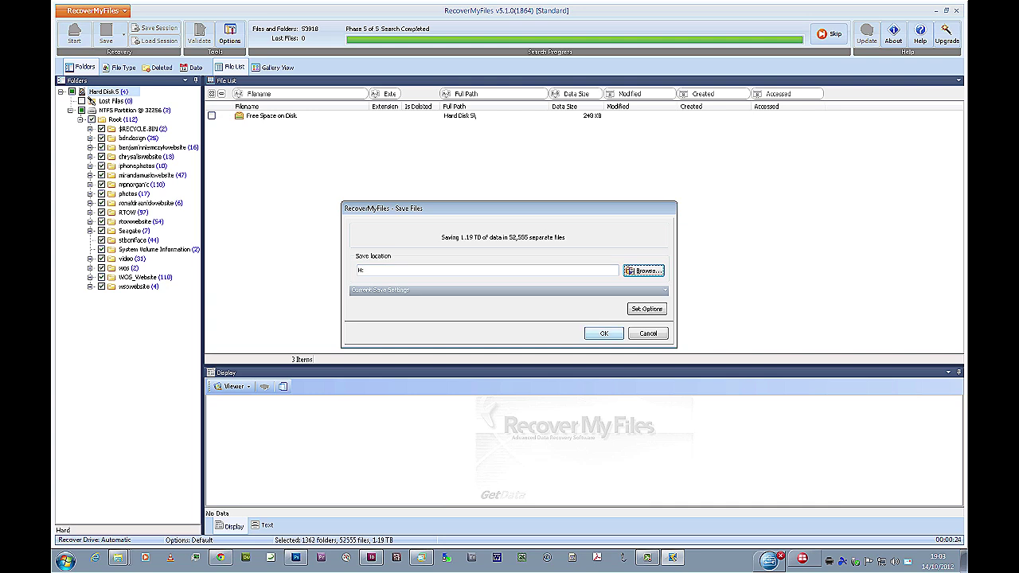
{"action": "left_click", "coordinate": [648, 333]}
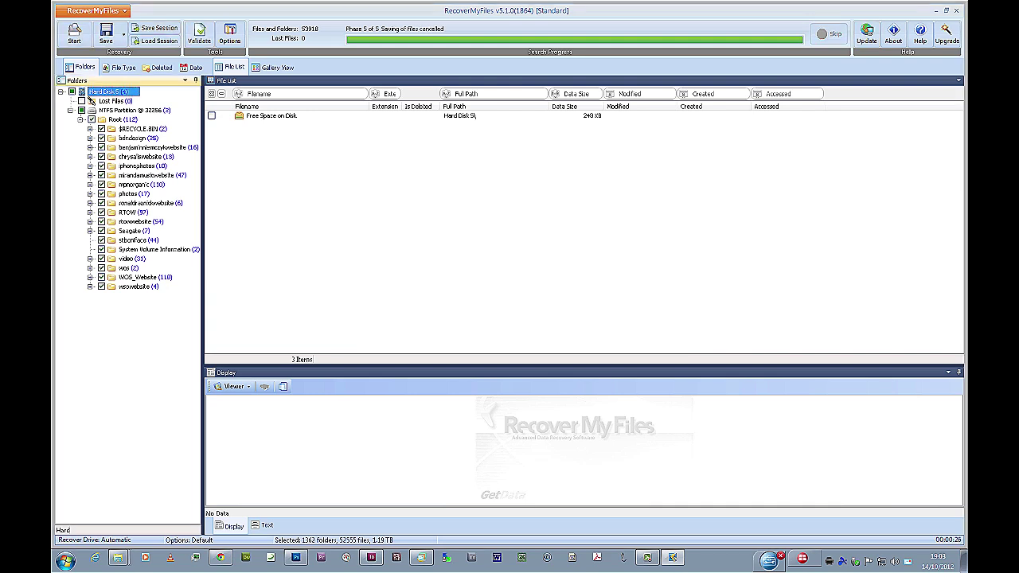